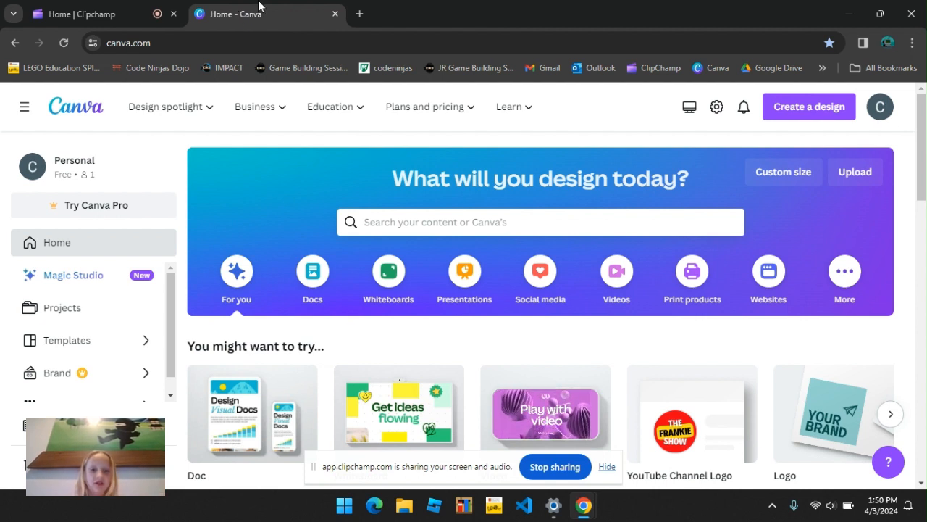
- Search the Canva templates for "youtube icon"
left_click(399, 224)
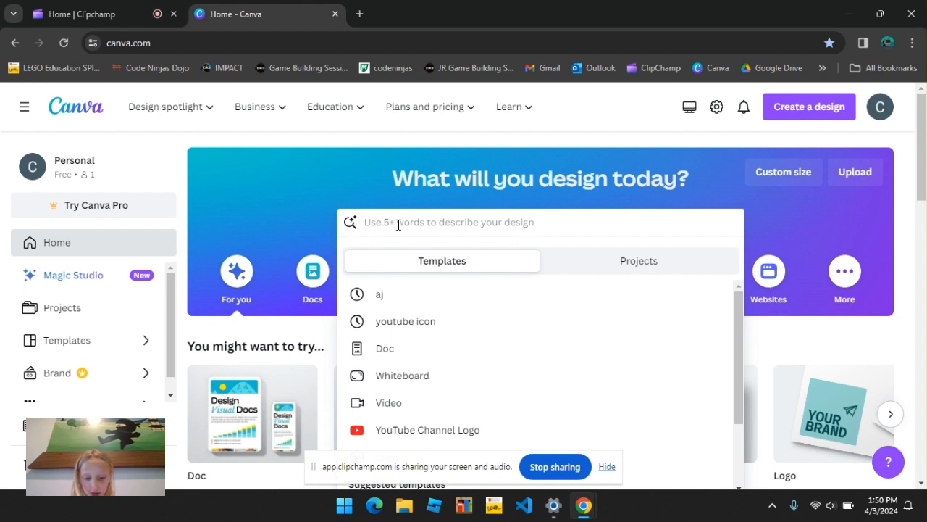
type("yout")
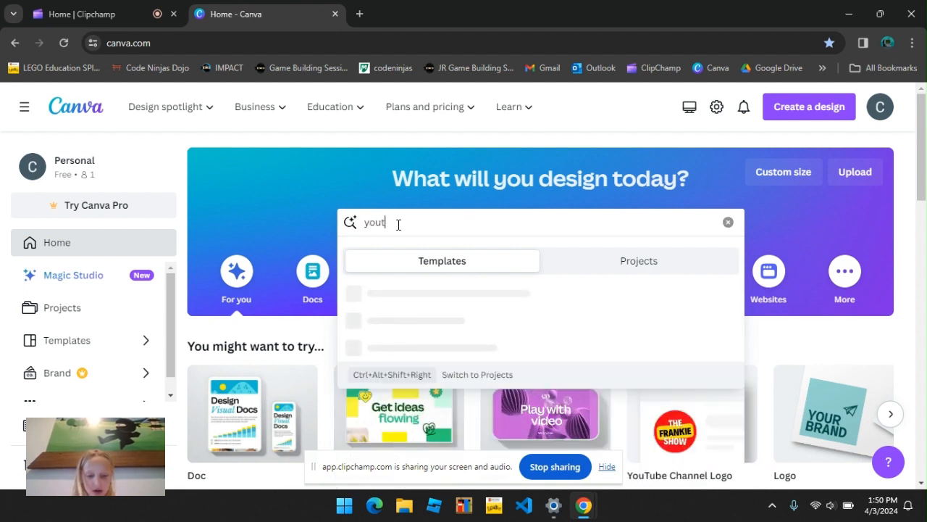
type("ube ico")
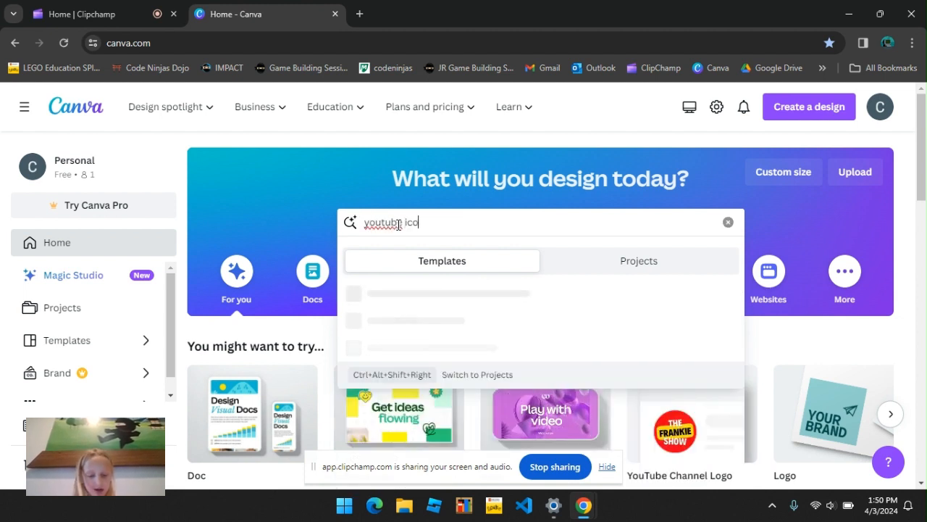
type("n")
key("Return")
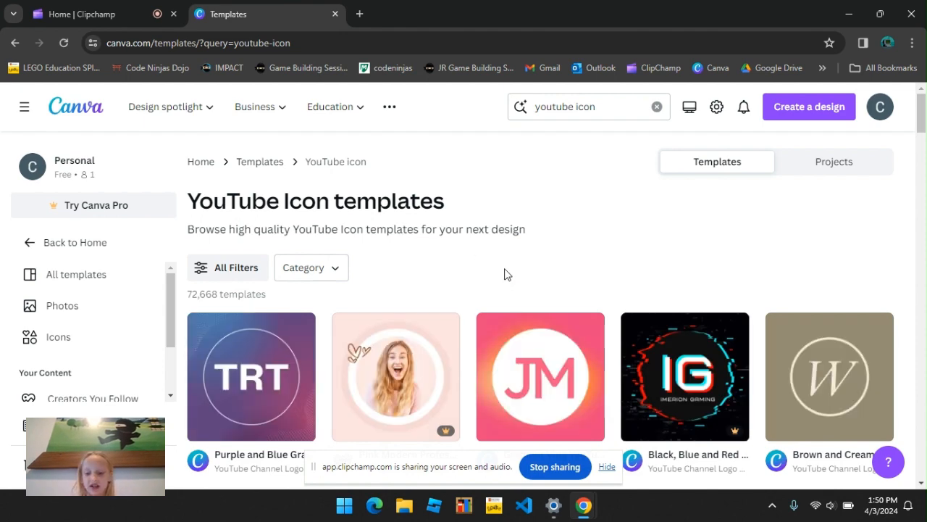
- Find the Blue and Purple Neon Gamer Logo template reading "LEVEL ONE" in the results and open it for customizing
scroll(507, 274, "down", 1)
scroll(507, 274, "down", 4)
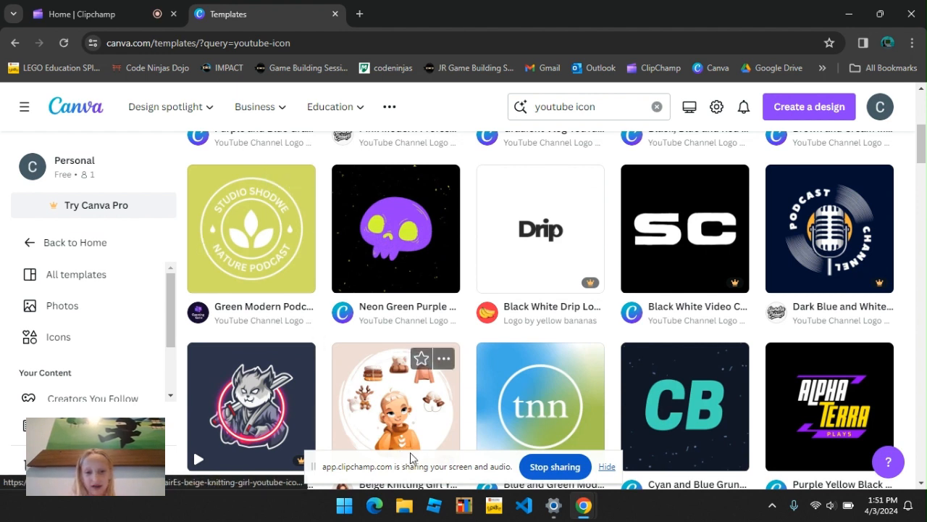
mouse_move(584, 289)
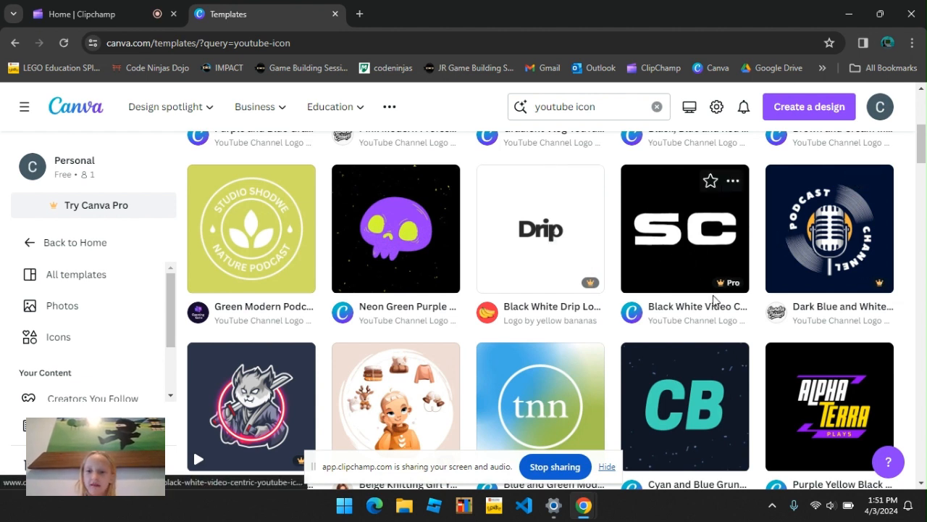
scroll(736, 301, "down", 2)
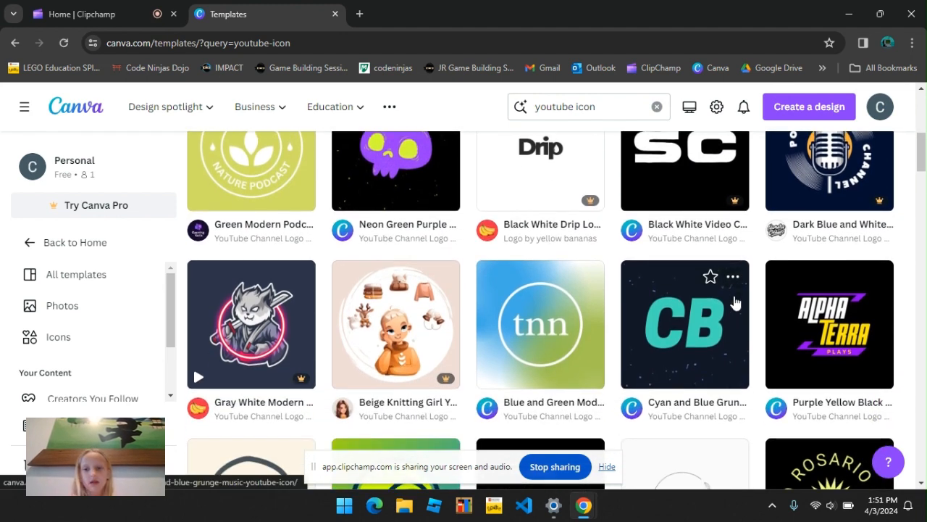
scroll(735, 303, "down", 2)
scroll(736, 303, "down", 2)
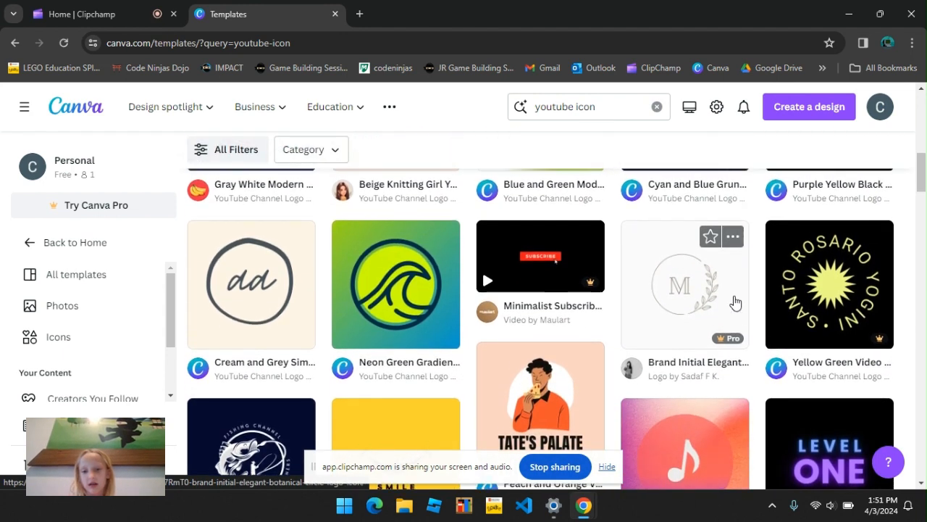
scroll(736, 303, "down", 2)
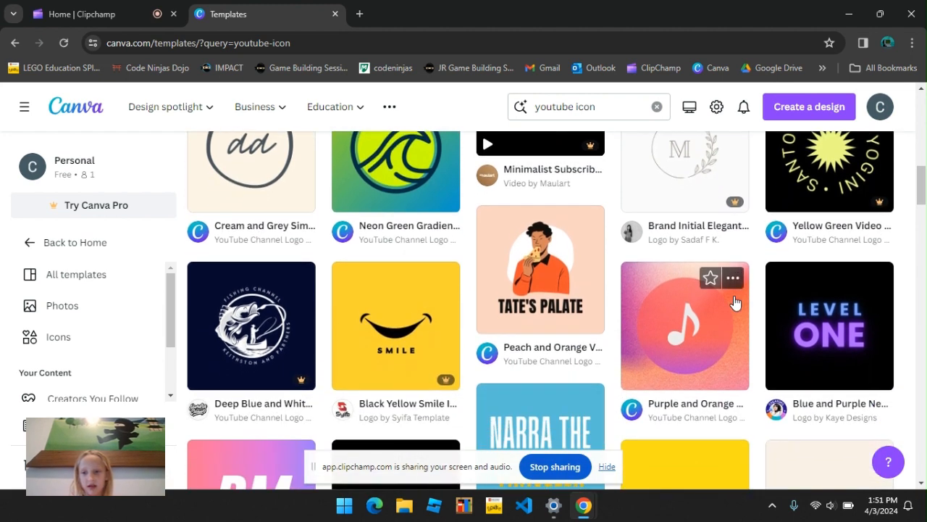
left_click(871, 341)
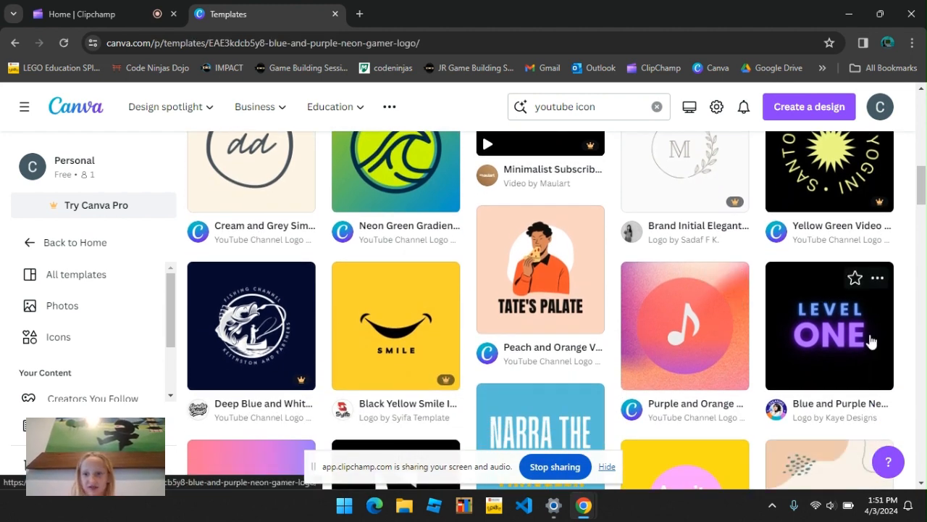
key("alt+Left")
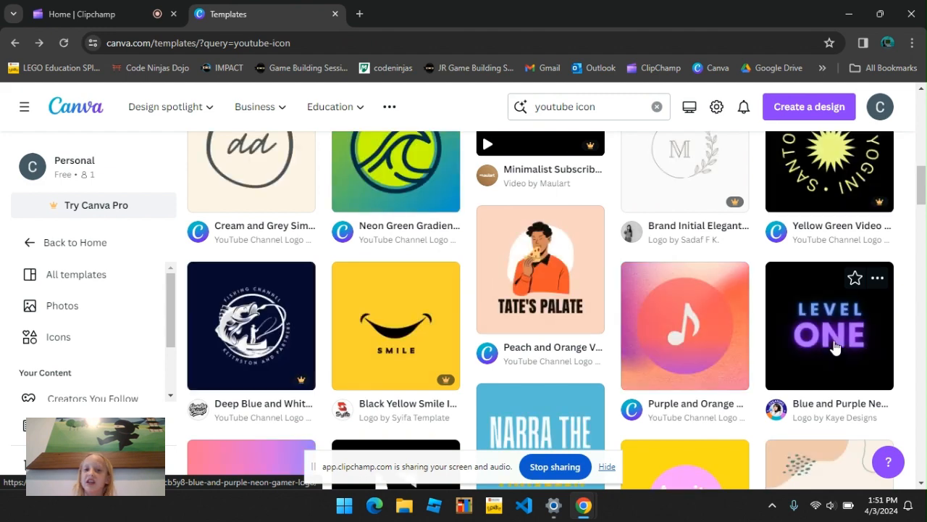
left_click(835, 347)
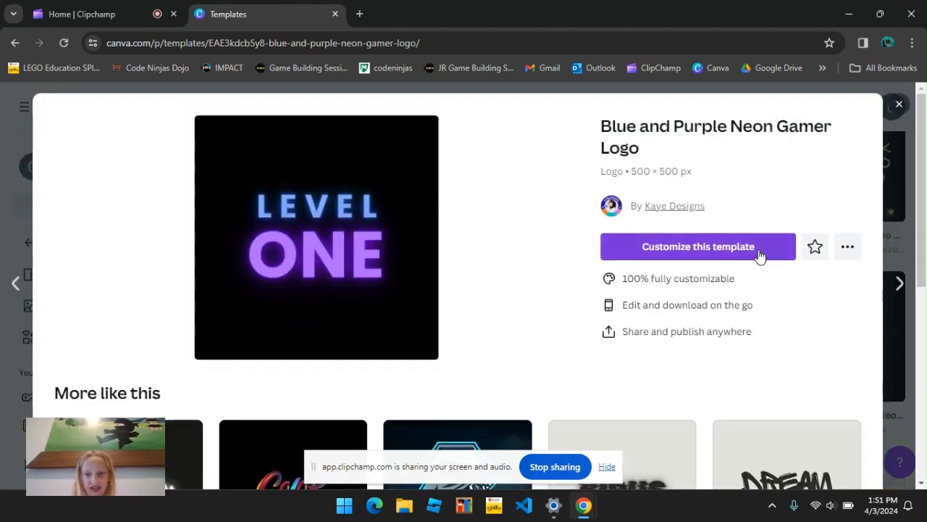
left_click(759, 250)
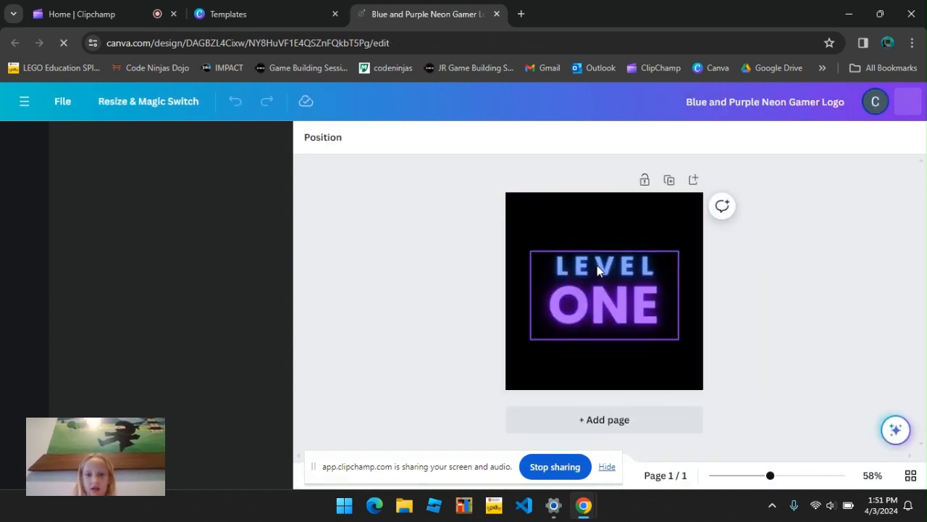
left_click(652, 275)
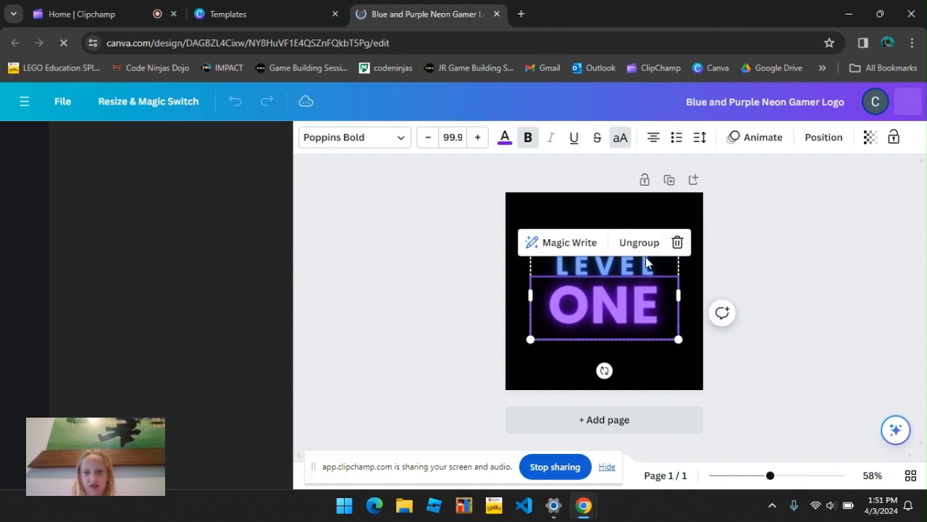
left_click(649, 265)
left_click(654, 276)
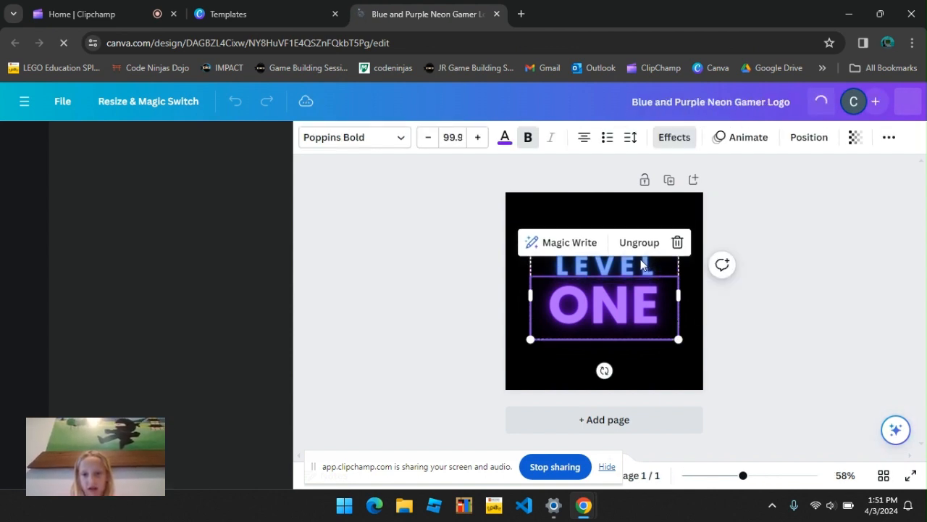
double_click(661, 266)
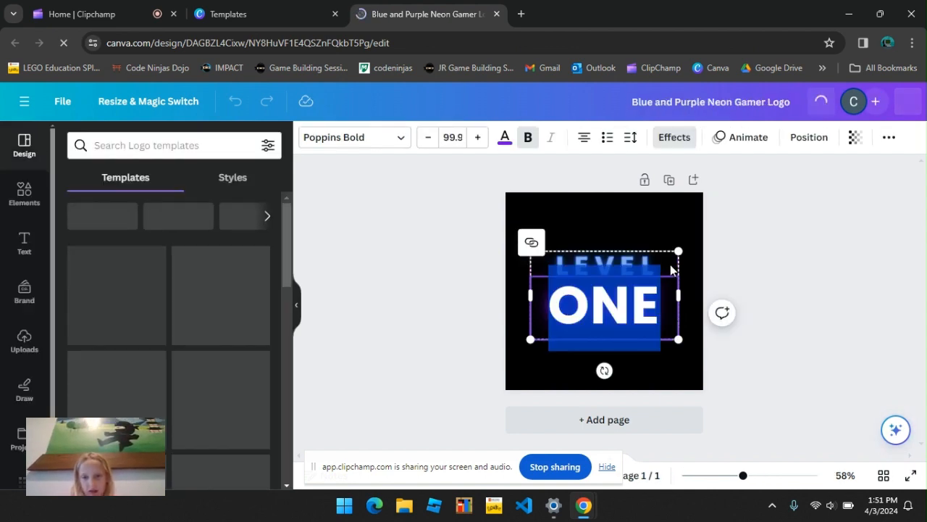
key("Escape")
left_click(637, 205)
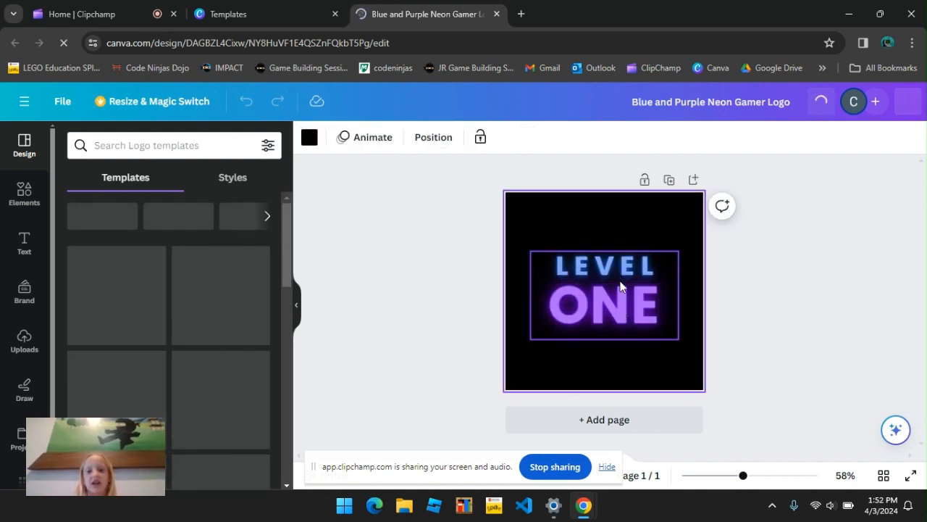
- Clear the word "ONE" from the purple text line and "LEVEL" from the blue text line of the logo
left_click(617, 272)
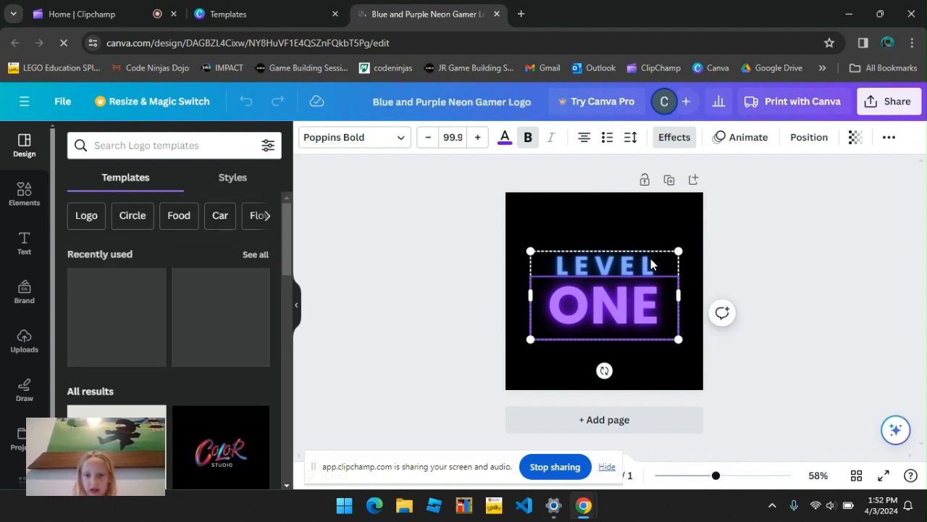
key("BackSpace")
key("BackSpace")
key("BackSpace")
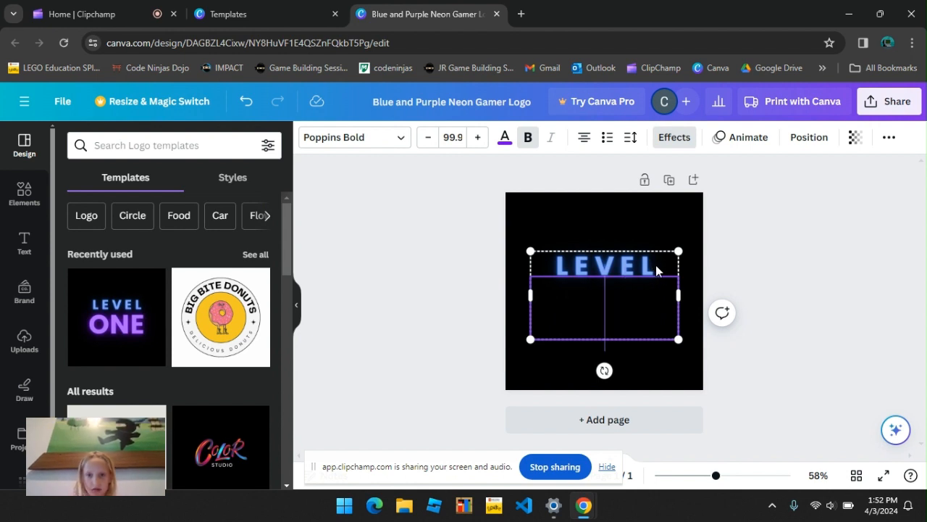
left_click(656, 264)
double_click(655, 265)
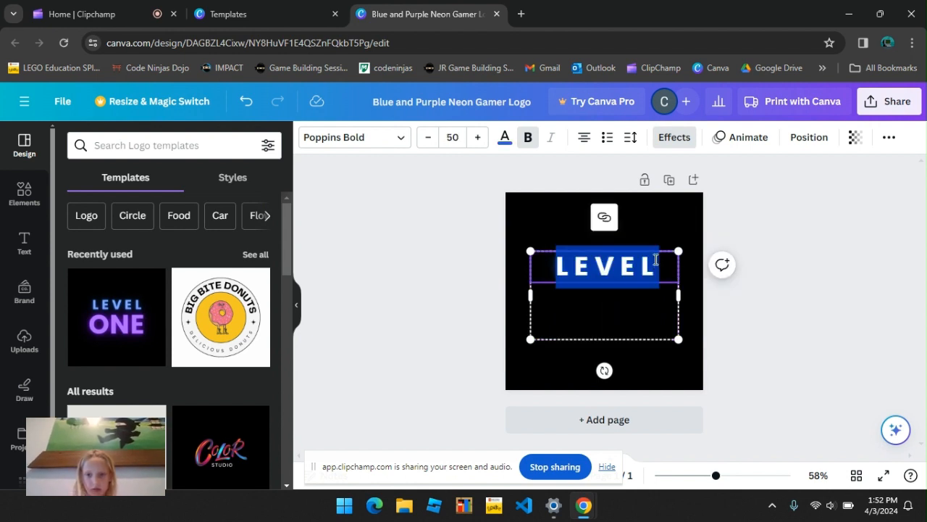
key("BackSpace")
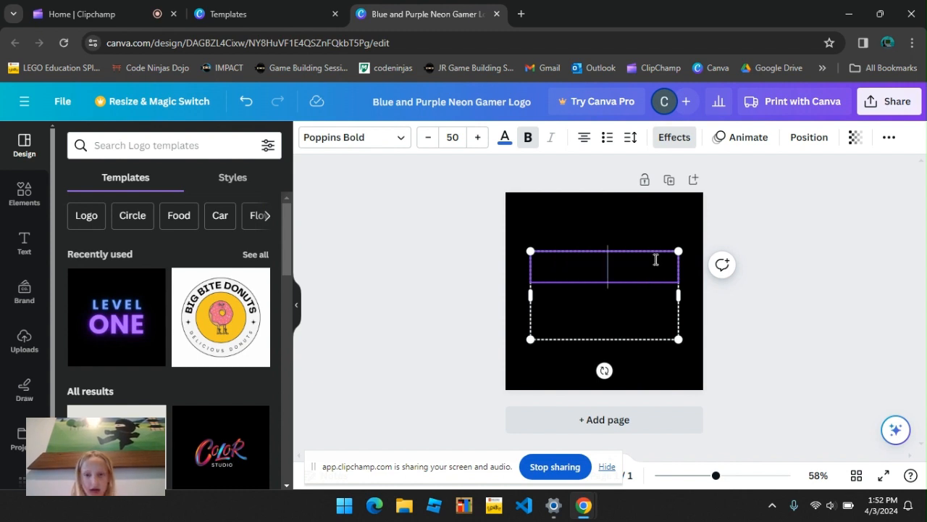
type("INTRA")
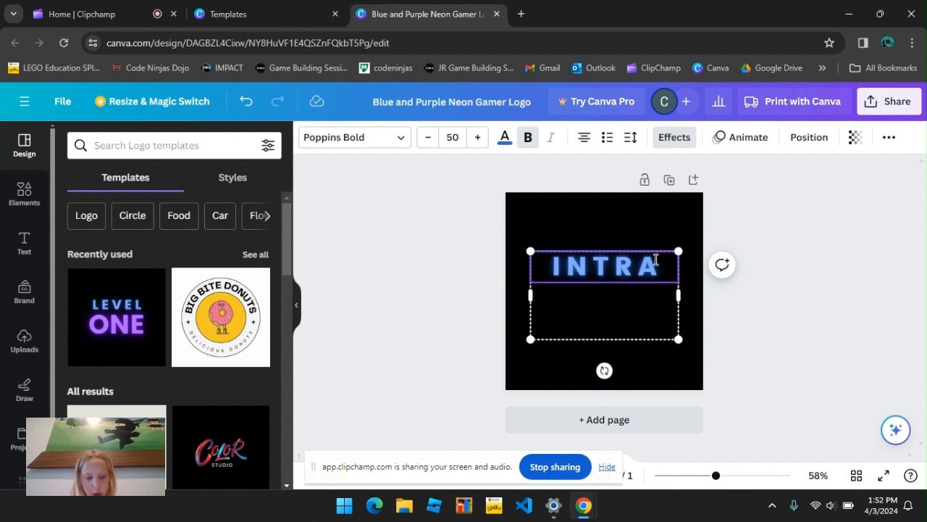
type("DOCE")
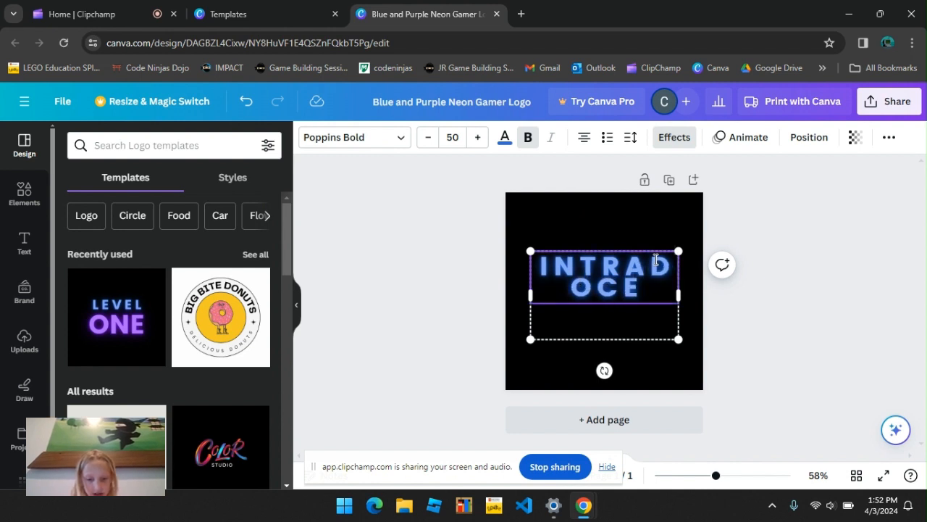
type("IN")
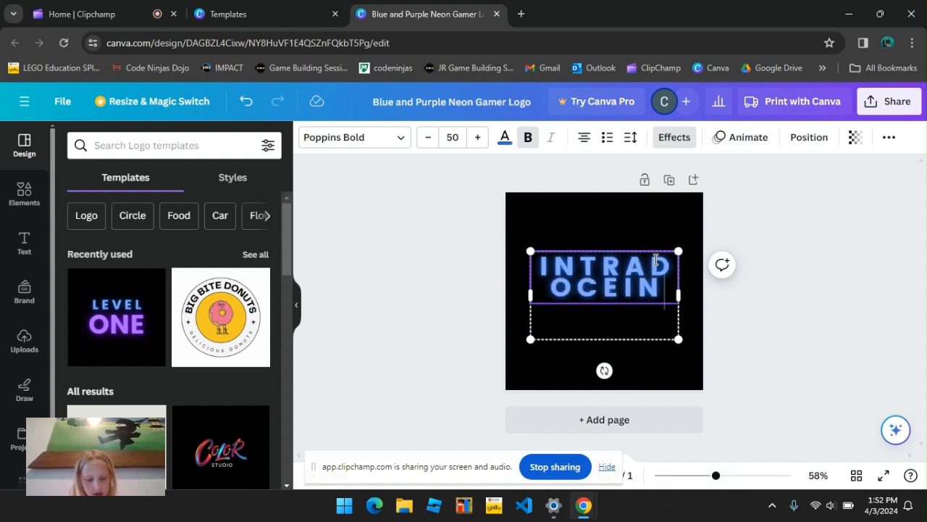
type("\\")
key("BackSpace")
key("BackSpace")
key("BackSpace")
key("BackSpace")
key("BackSpace")
key("BackSpace")
key("BackSpace")
key("BackSpace")
key("BackSpace")
key("BackSpace")
key("BackSpace")
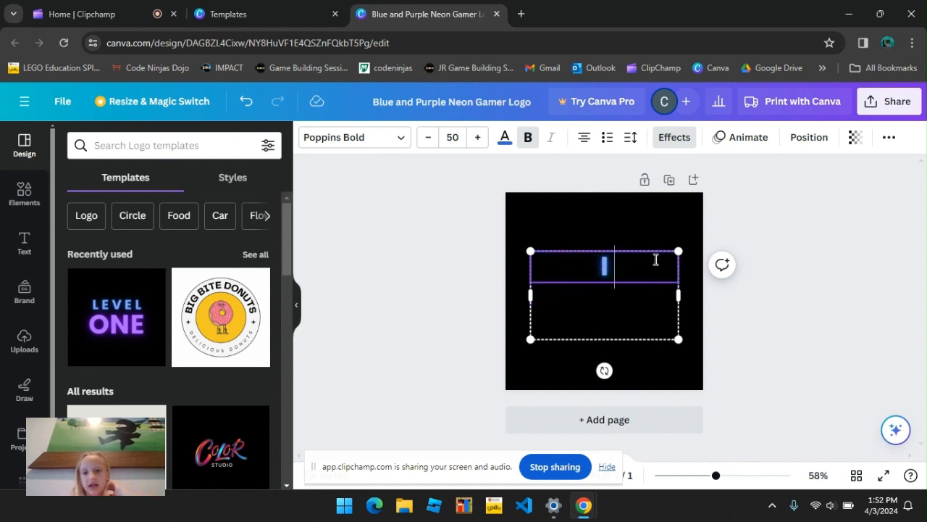
key("BackSpace")
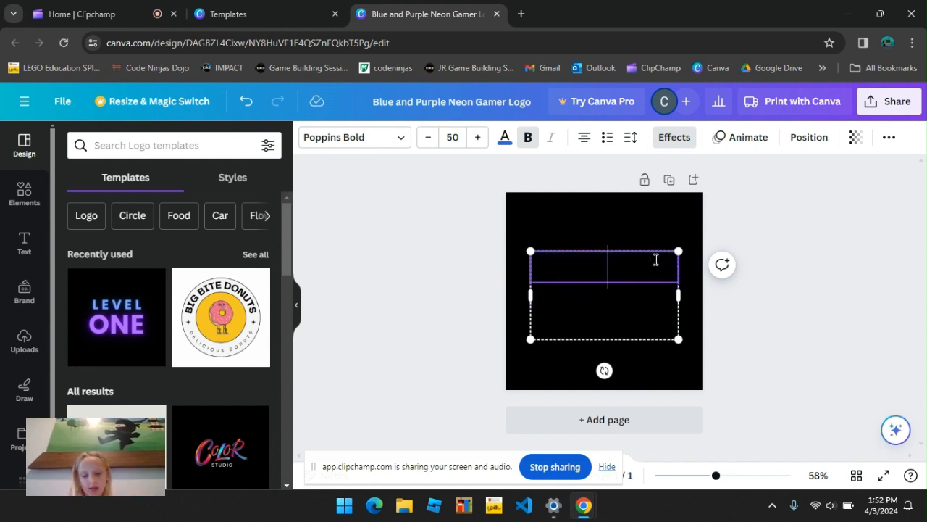
- Enter "THIS IS" in the blue text line of the logo
type("THI")
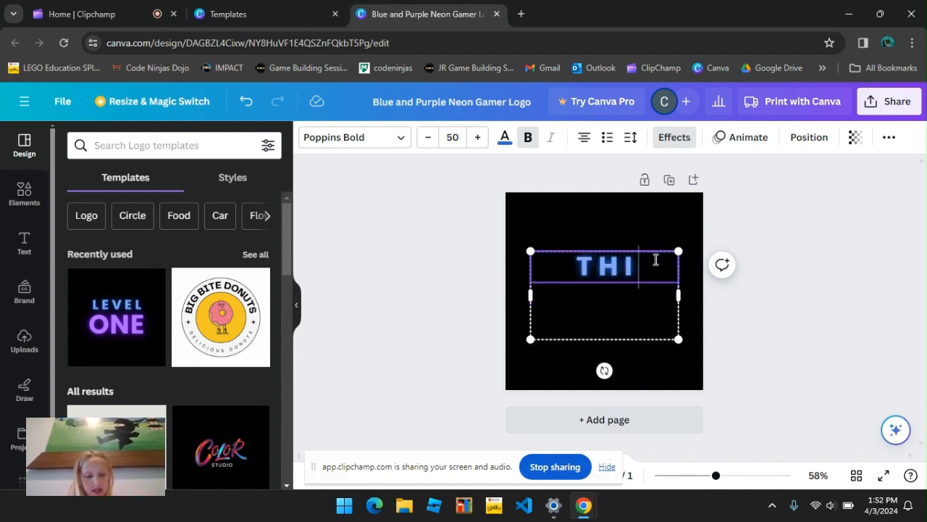
type("S IS")
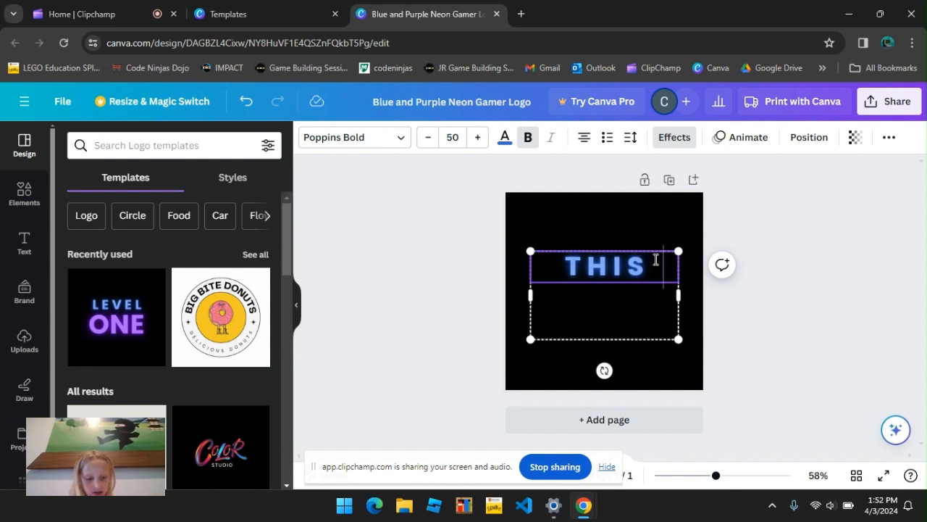
left_click(602, 320)
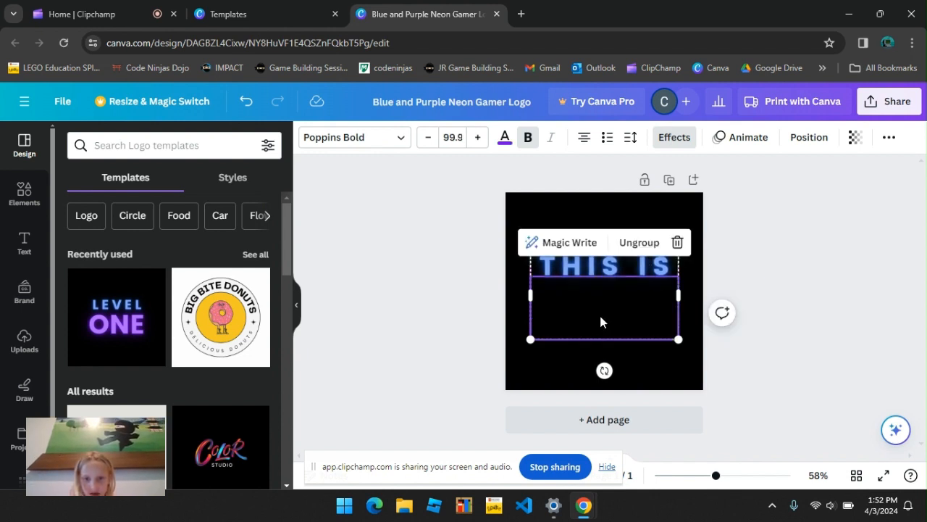
left_click(598, 323)
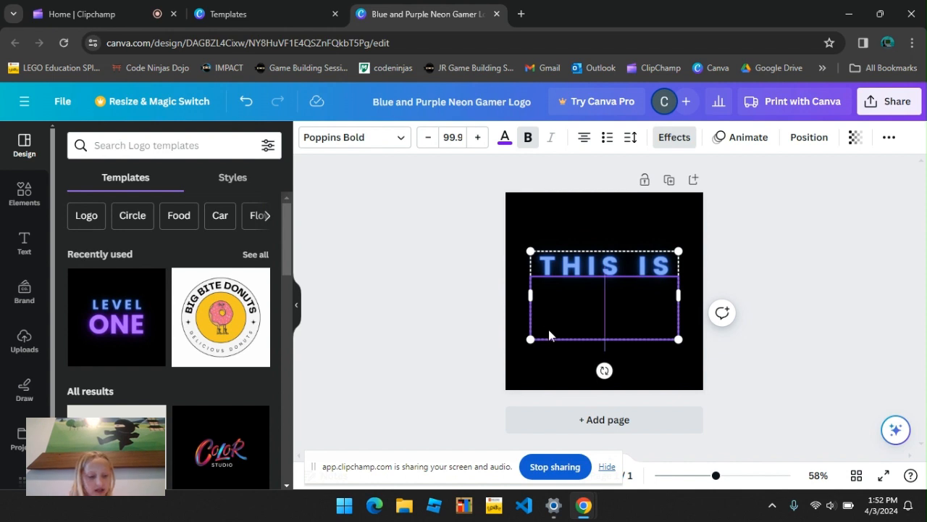
type("I")
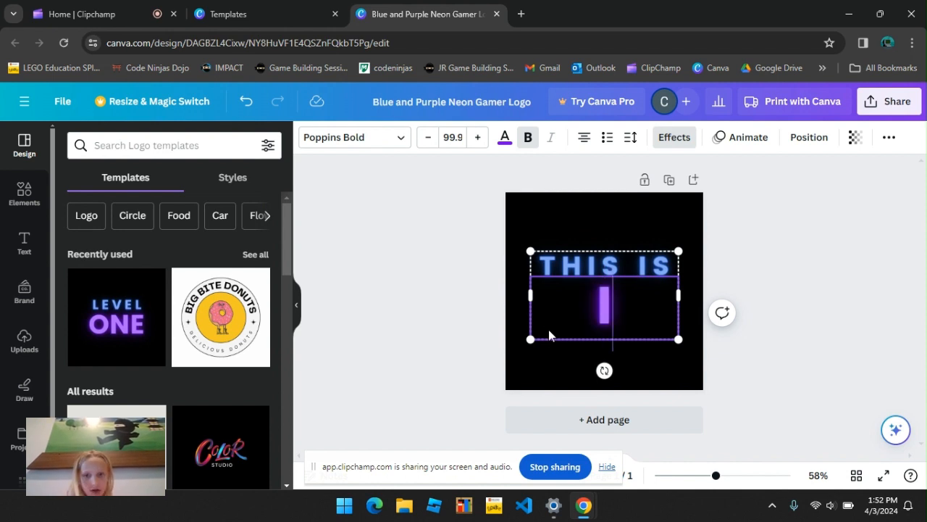
type("T")
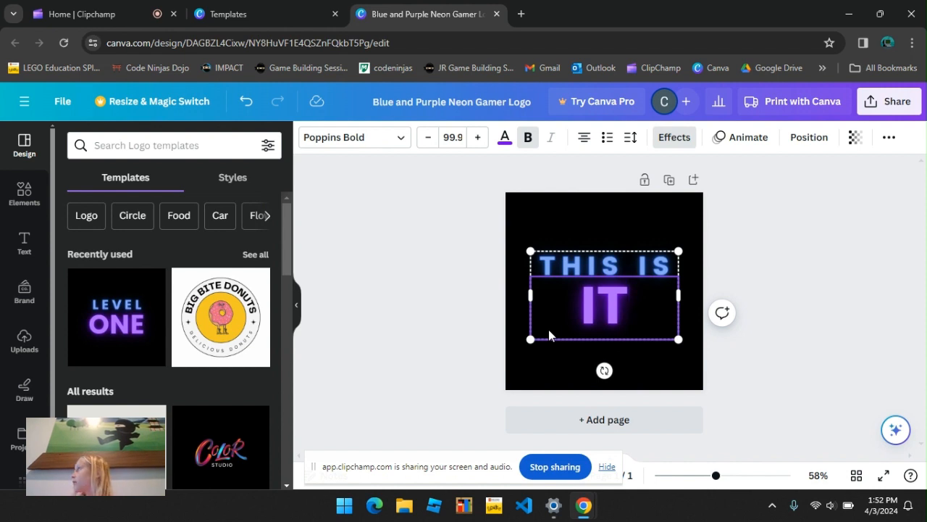
type("S")
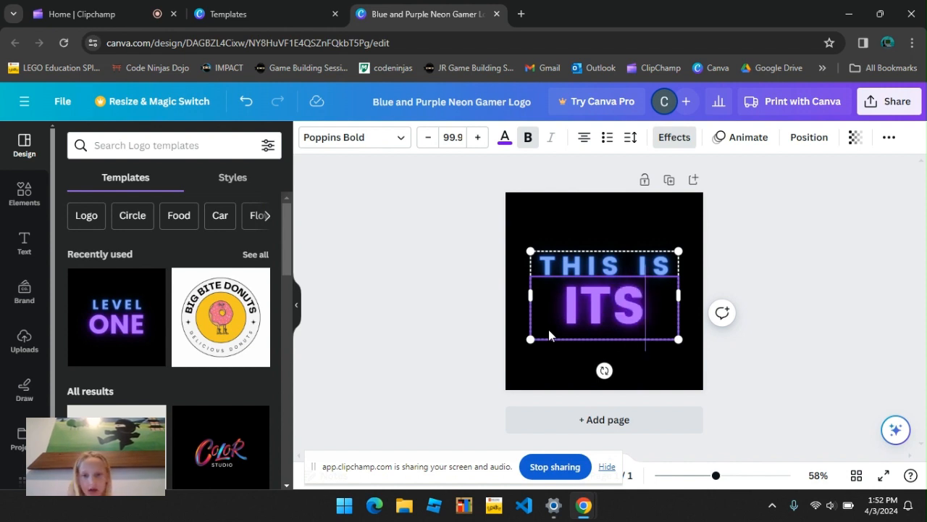
type("A")
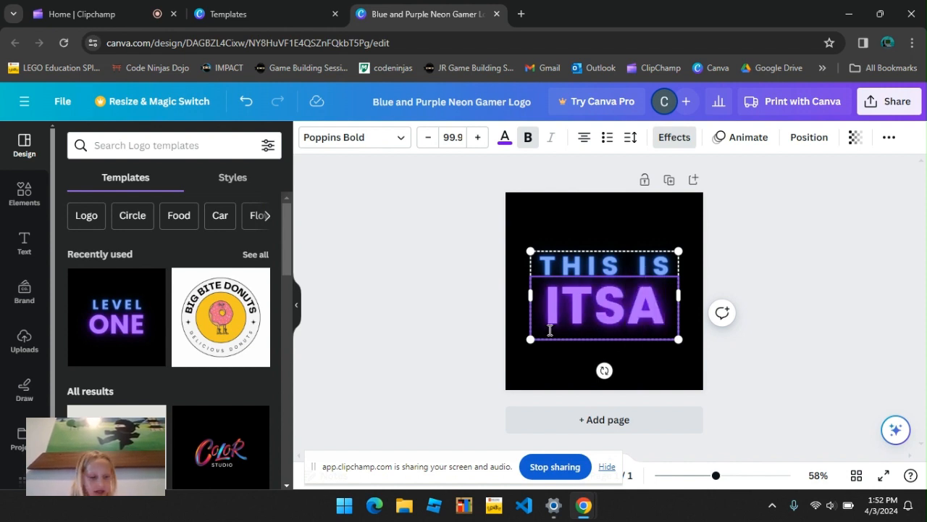
type("LL")
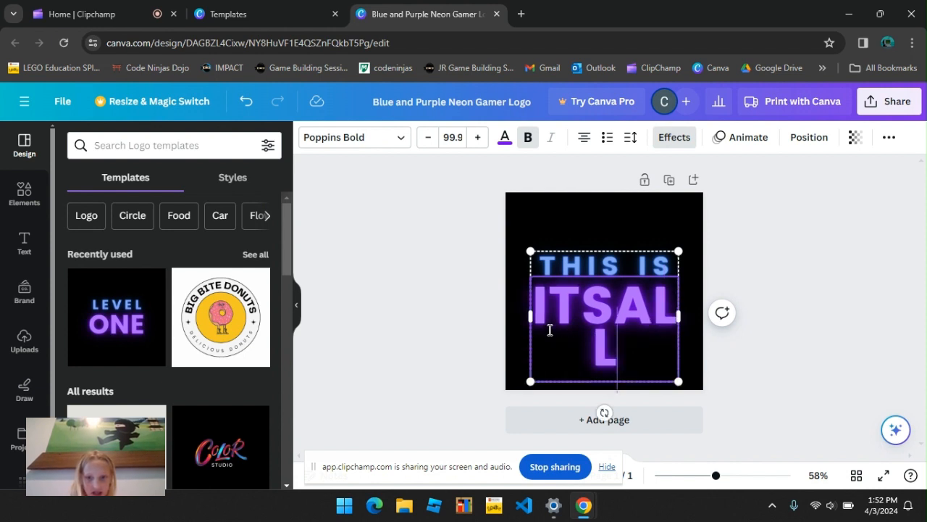
type("IE")
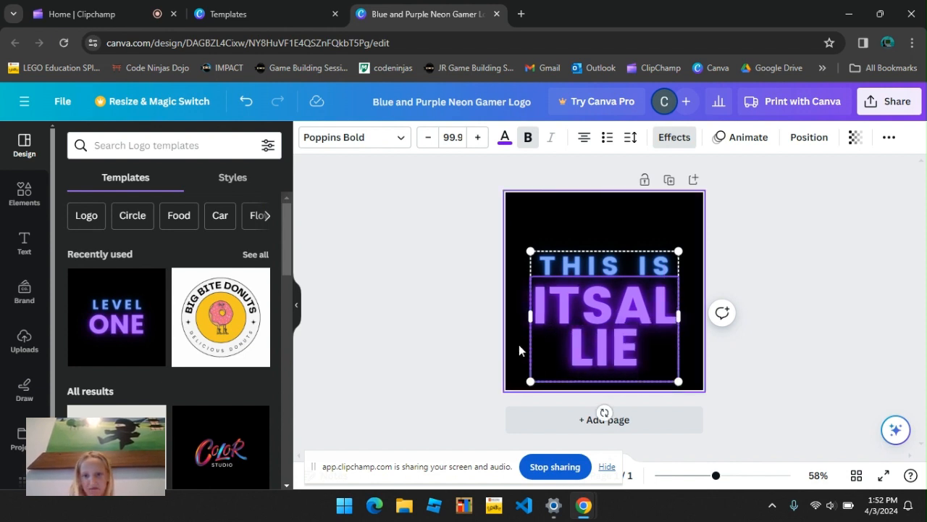
key("BackSpace")
key("BackSpace")
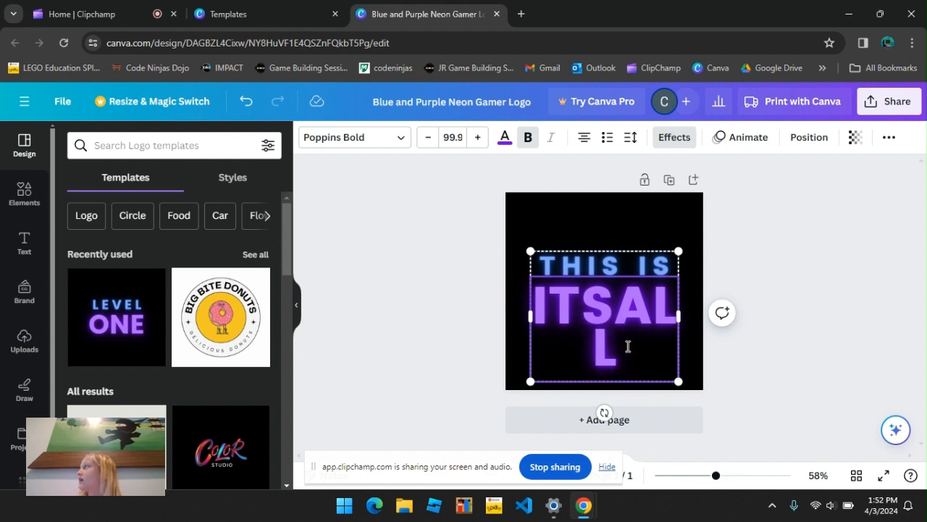
key("BackSpace")
key("BackSpace")
key("BackSpace")
key("BackSpace")
key("BackSpace")
key("BackSpace")
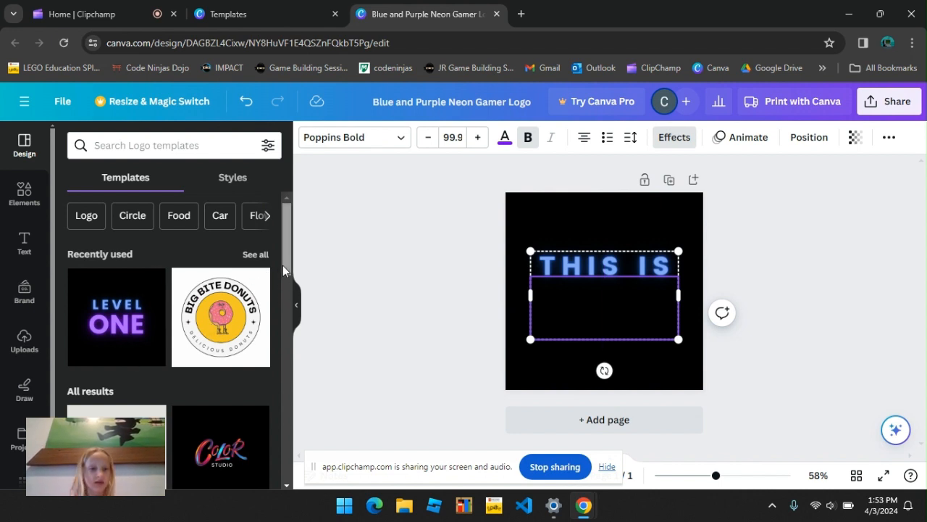
- Find the Pink Yellow Star Y2k Style Streetwear Logo template reading "FAUGET" and add it as a new page
left_click_drag(283, 265, 280, 302)
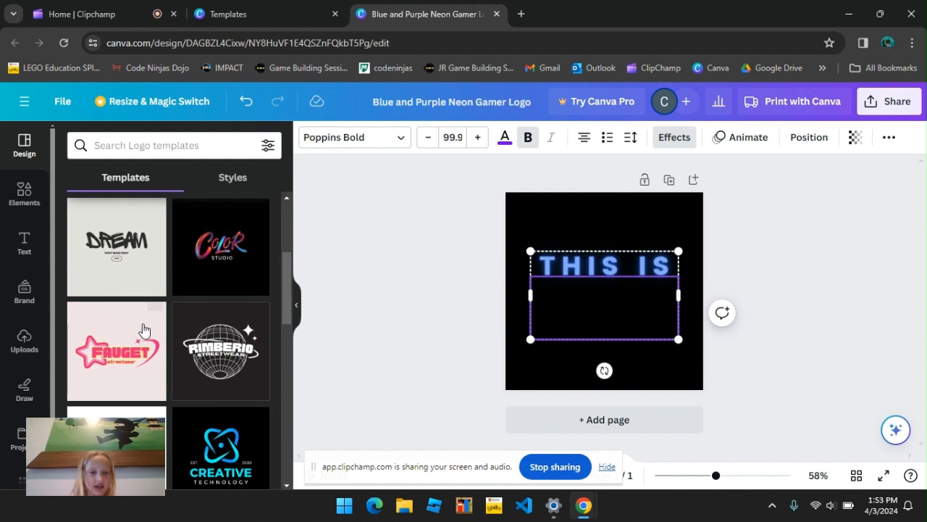
left_click(97, 364)
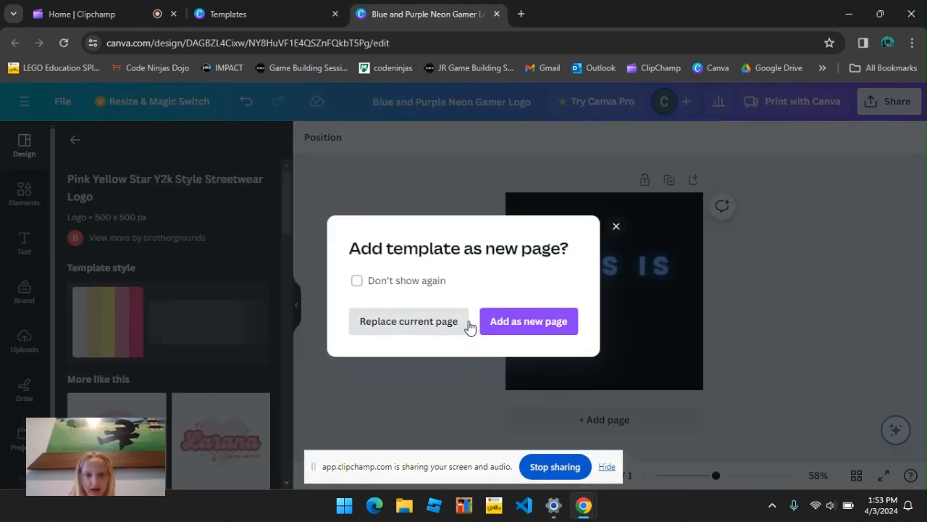
left_click(519, 333)
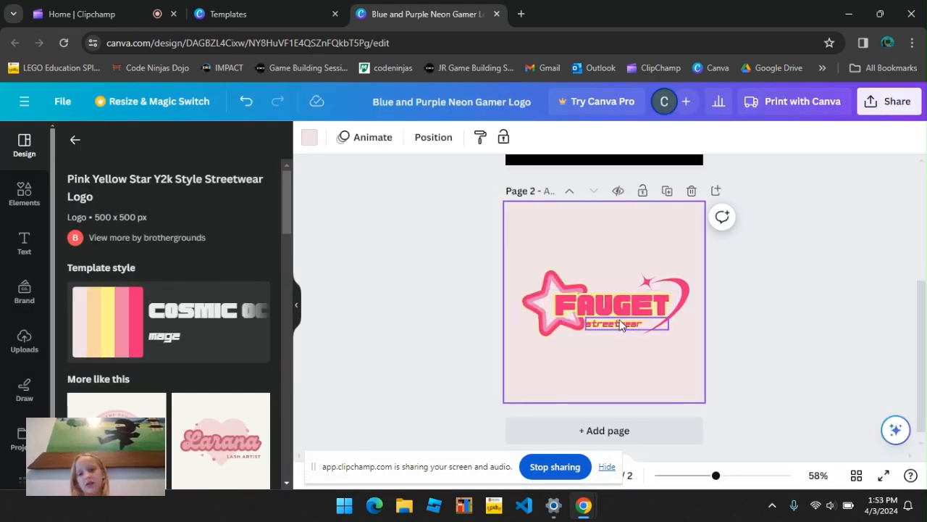
- Replace the "FAUGET" text on the pink star logo with the channel name in capital letters
left_click(615, 300)
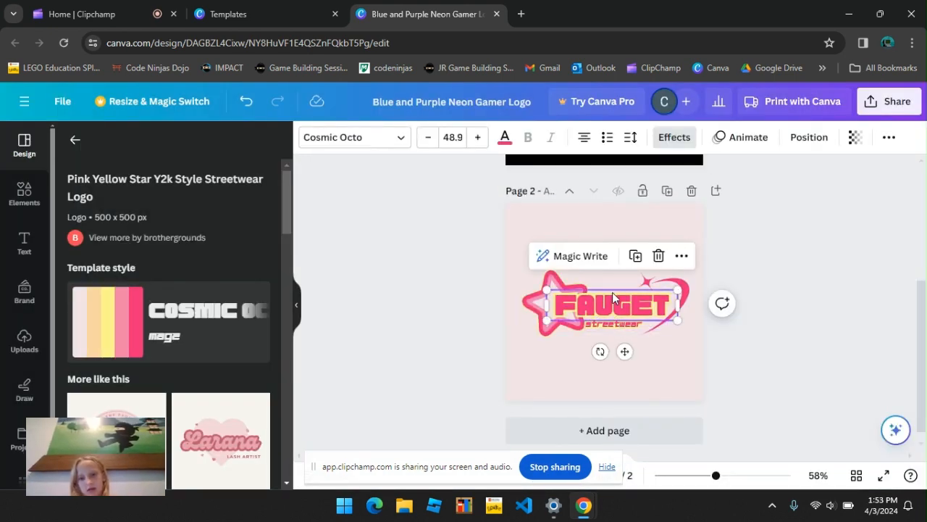
double_click(668, 305)
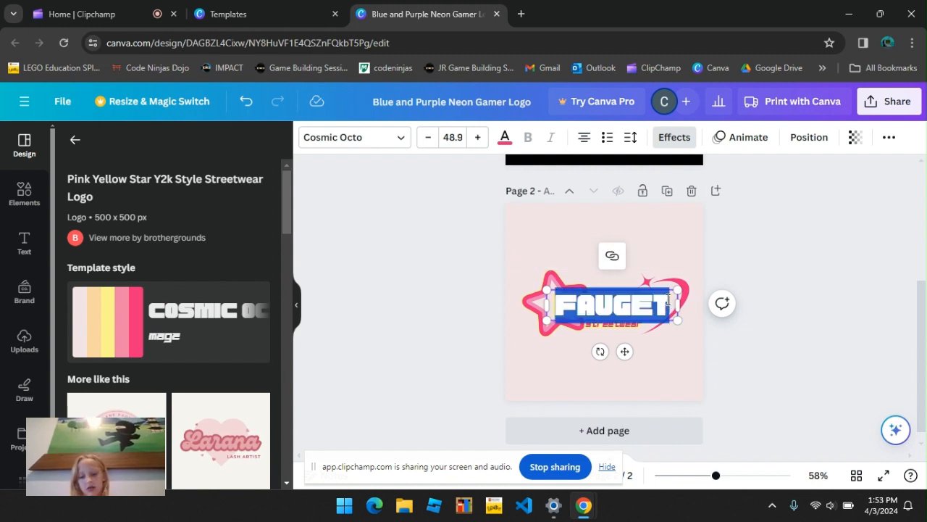
key("BackSpace")
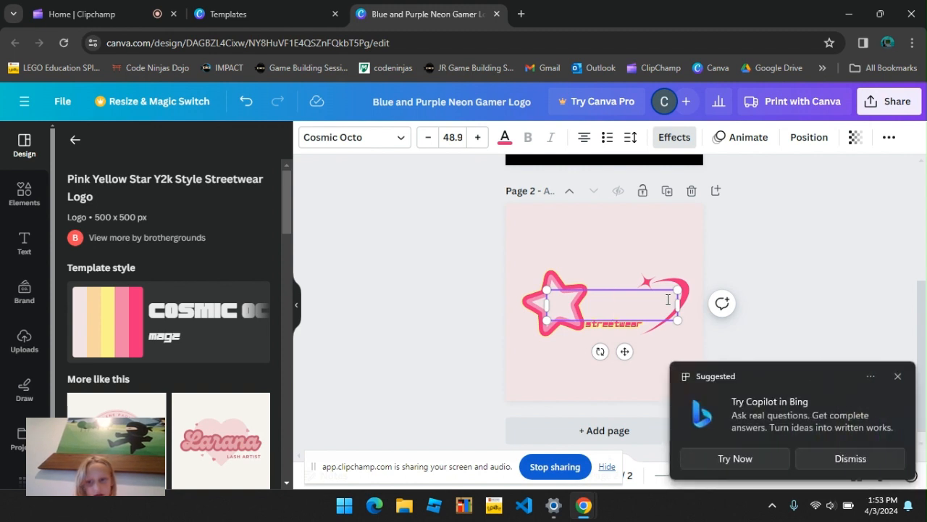
type("IT")
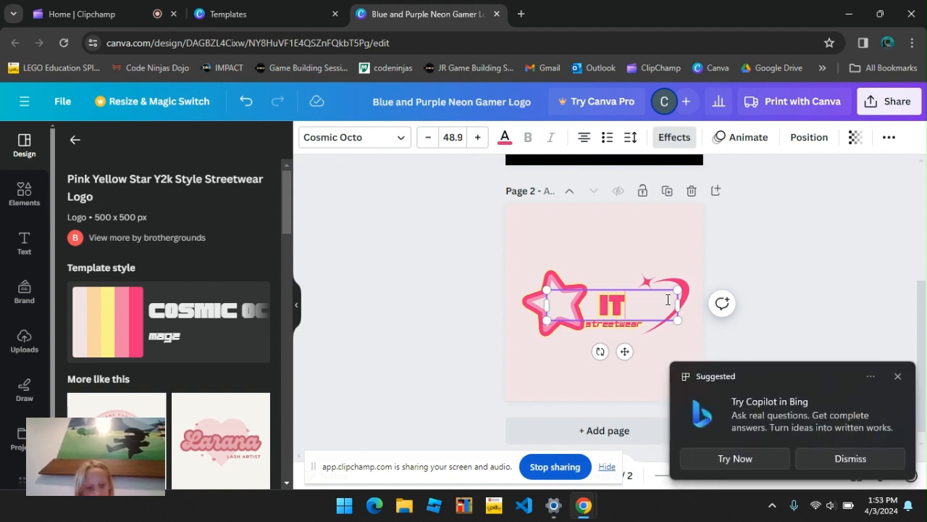
type("SALLIE")
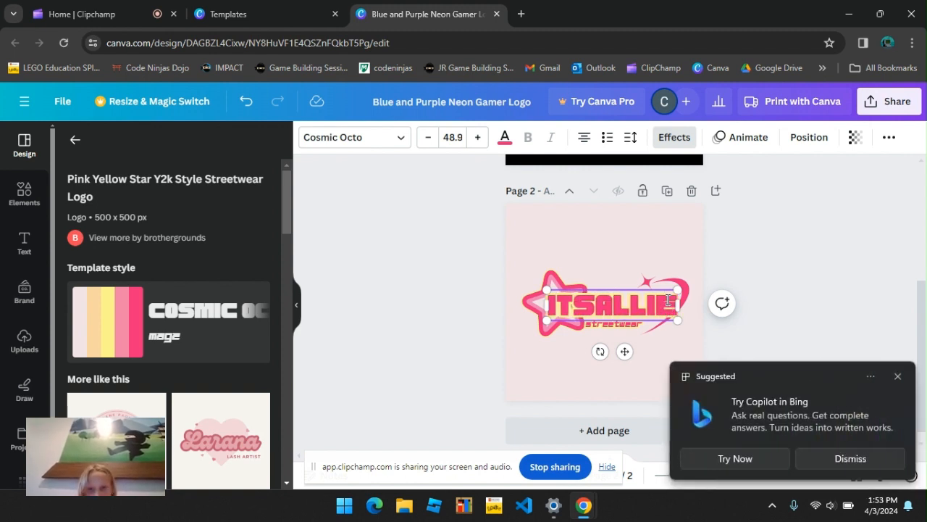
- Delete the small "streetwear" text line beneath the channel name
left_click(663, 338)
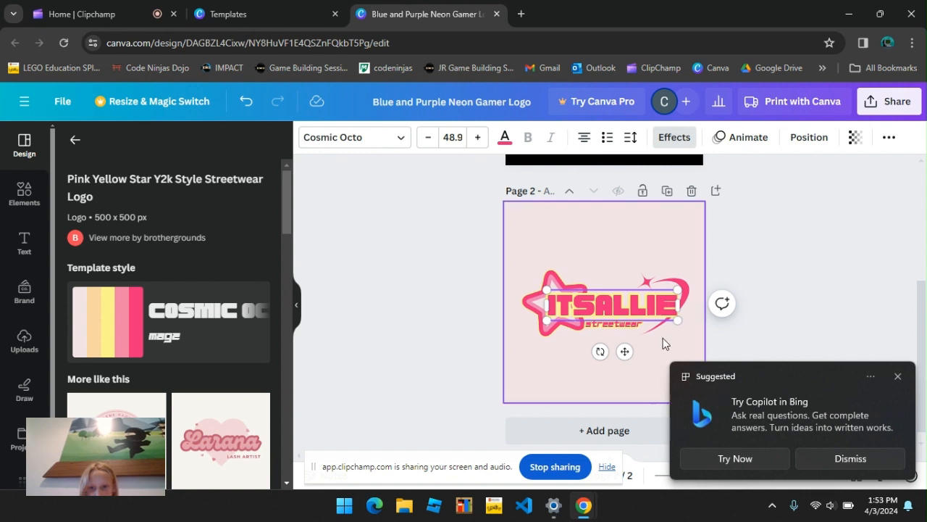
left_click(611, 326)
key("Delete")
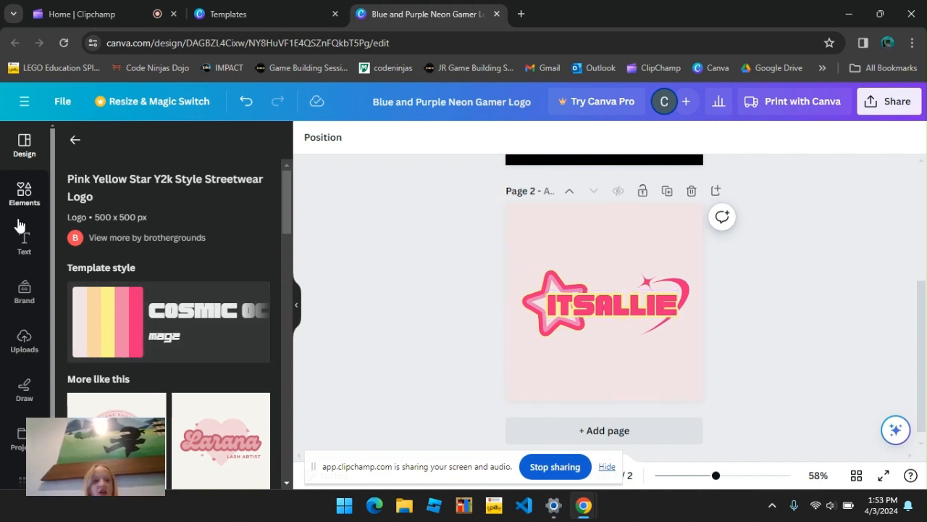
- Add the wireframe globe graphic with an orbit ring and sparkles to page 2 and place it below the end of the channel name
left_click(23, 190)
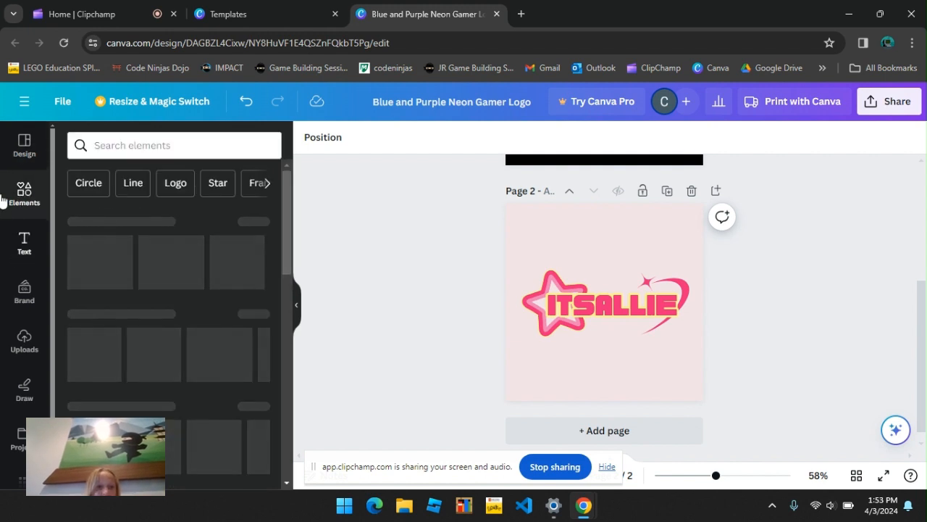
left_click(21, 241)
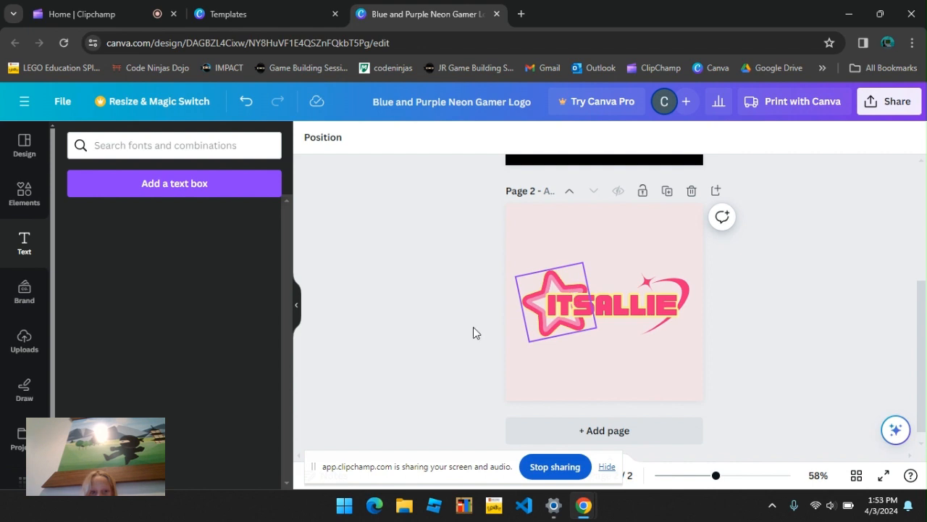
left_click(25, 192)
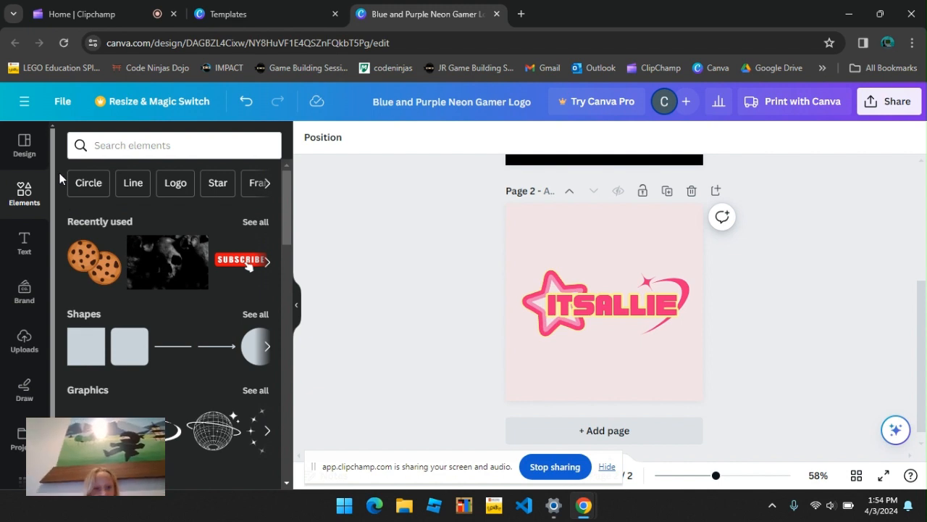
left_click(211, 436)
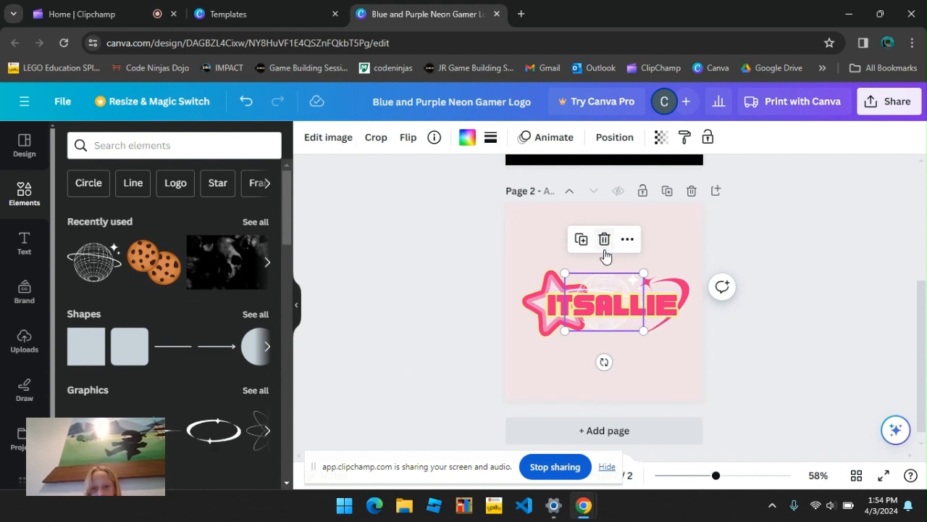
left_click_drag(609, 326, 645, 392)
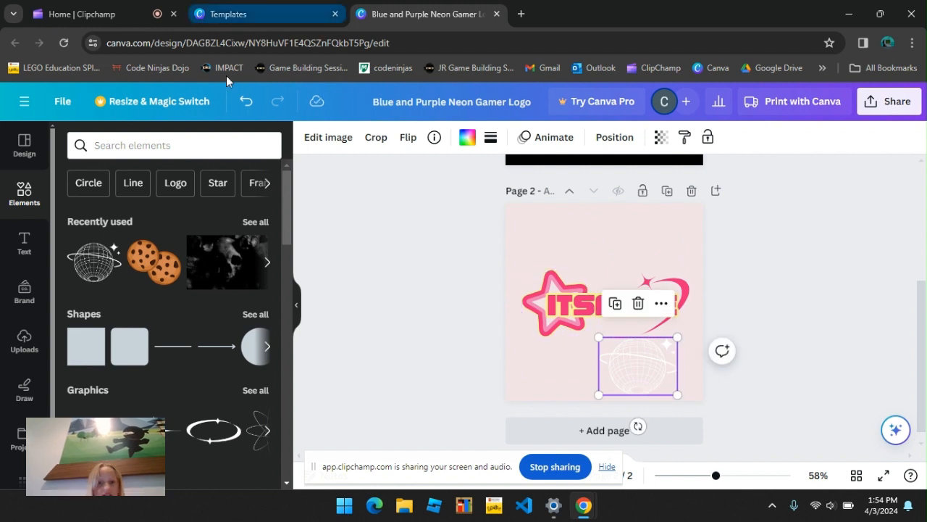
- Recolor the globe graphic with the bright pink from the document colors
left_click(464, 140)
left_click(465, 140)
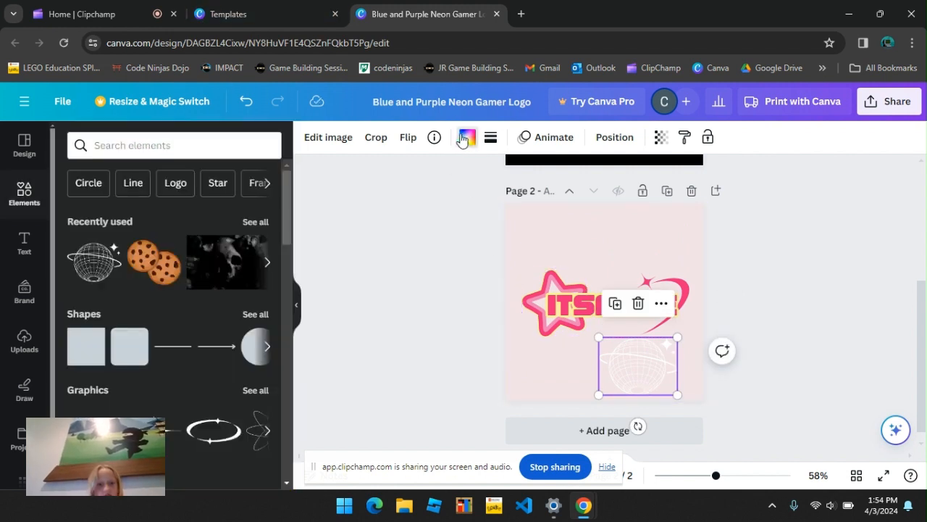
left_click(466, 137)
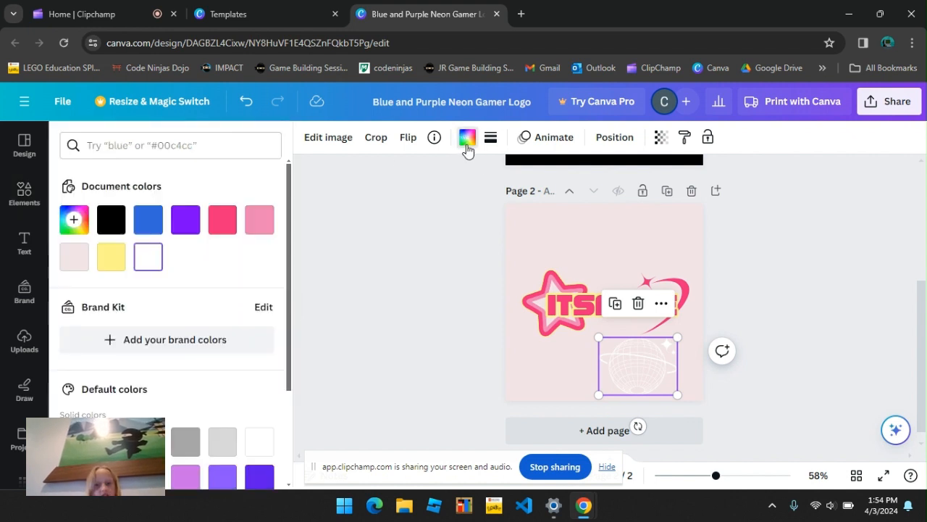
left_click(261, 222)
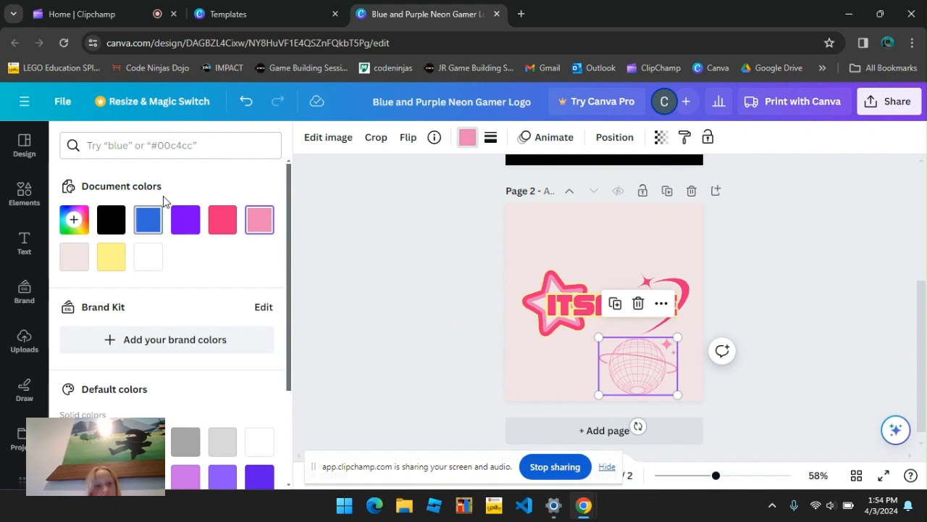
left_click(232, 227)
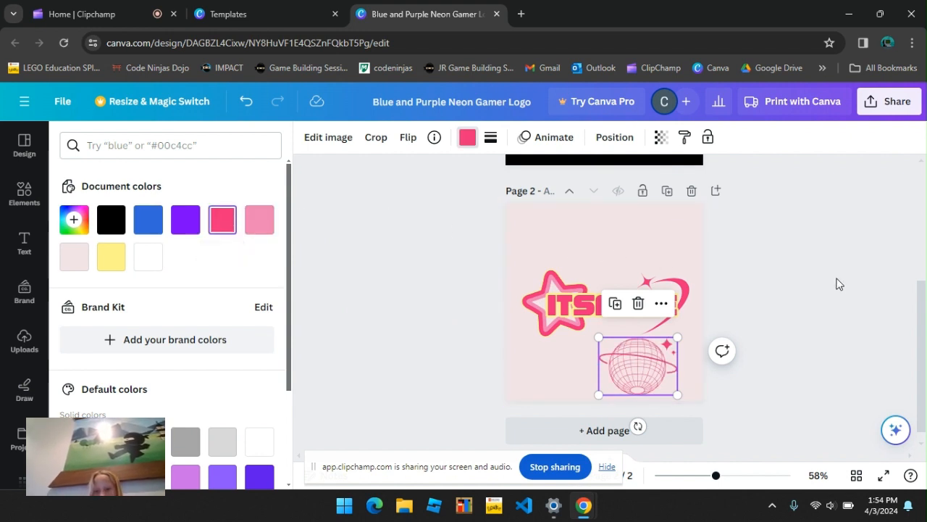
left_click(739, 273)
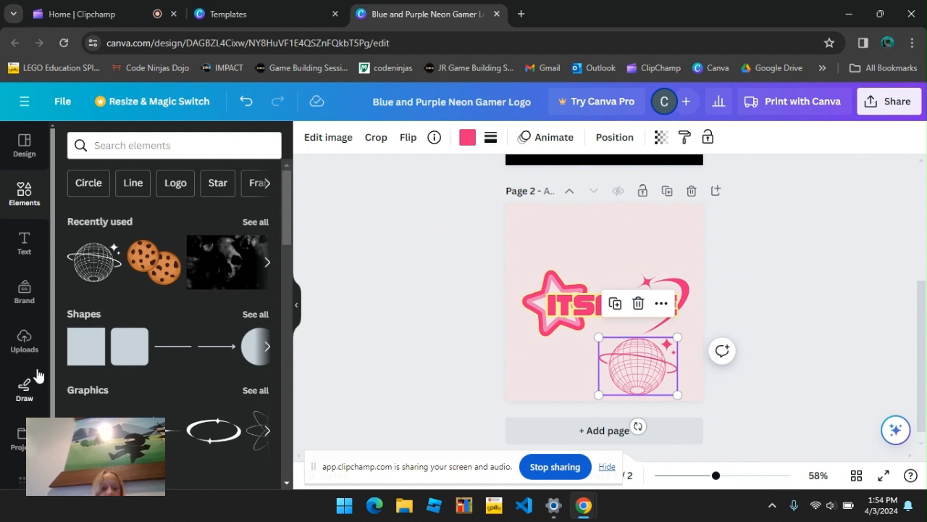
- Browse further through the suggested graphics for another element for the logo
left_click(266, 433)
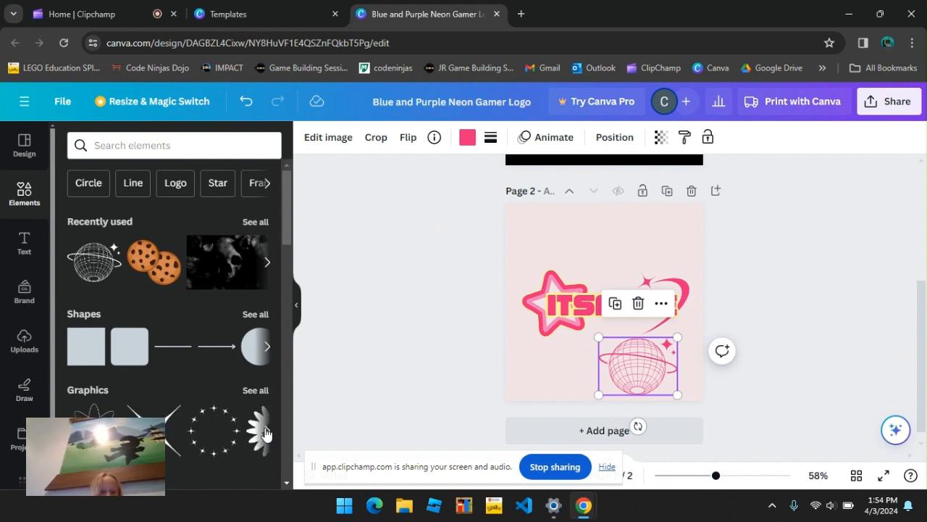